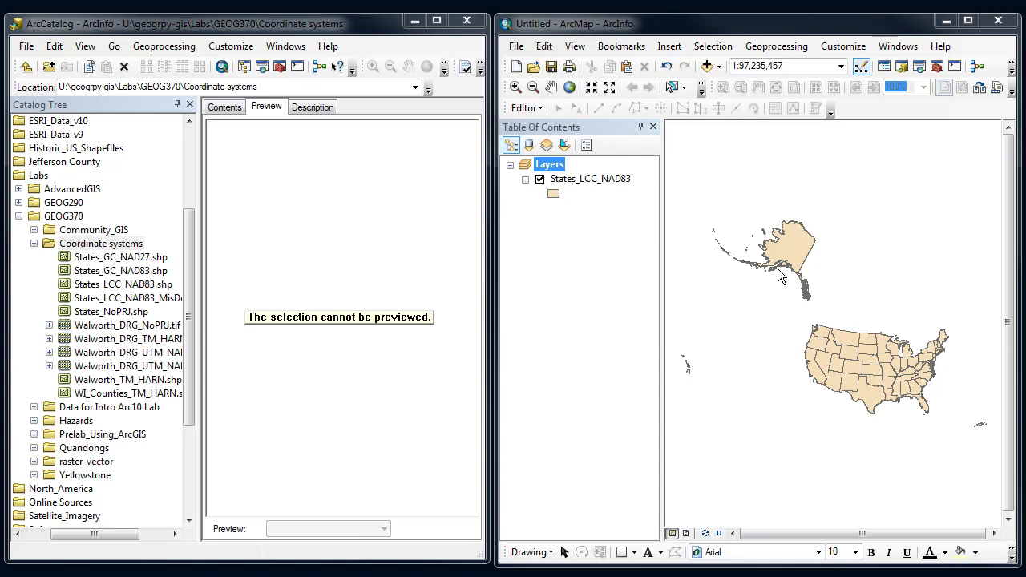
- Inspect the map data frame's properties, then close them unchanged
right_click(695, 180)
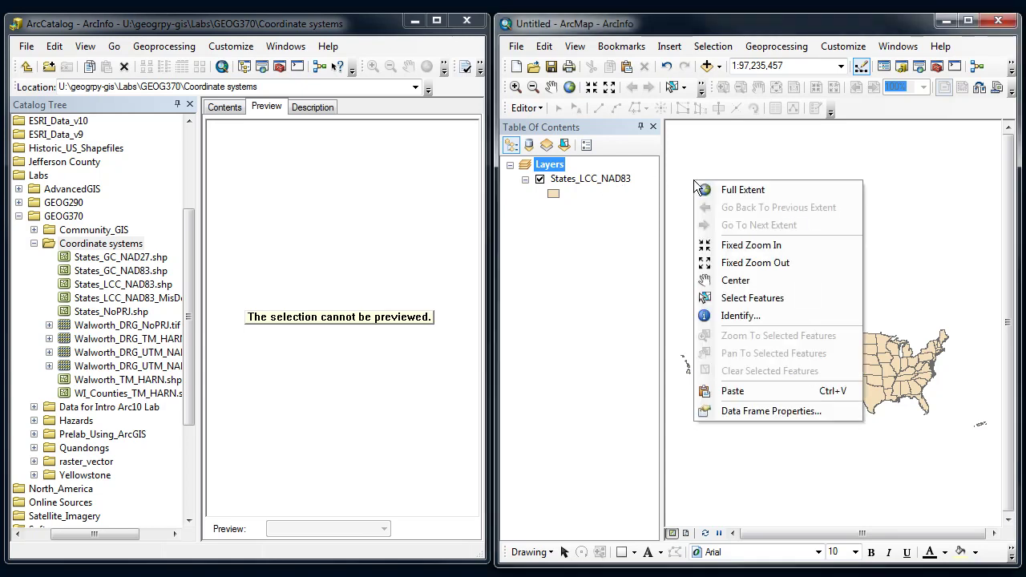
click(734, 407)
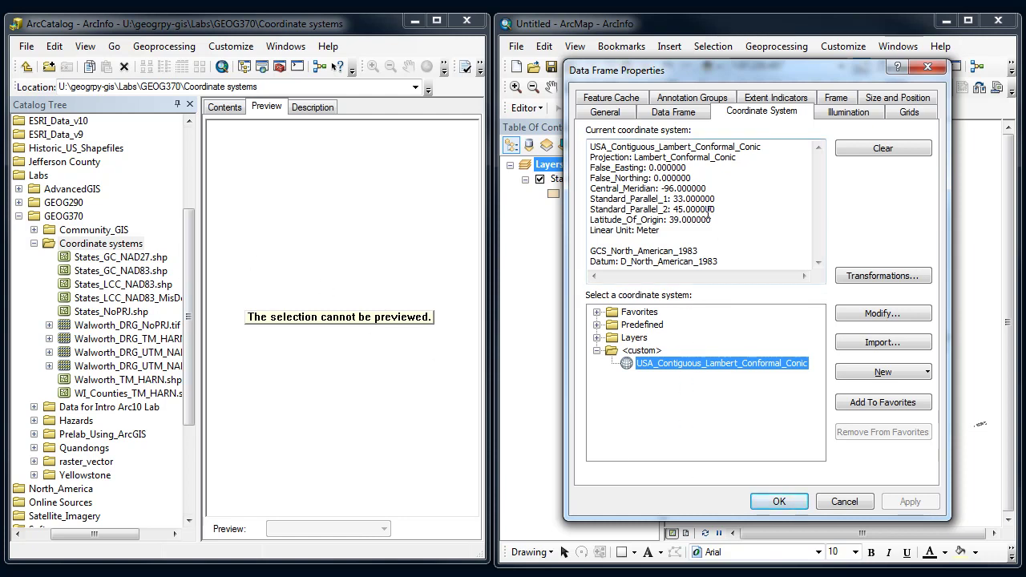
click(830, 500)
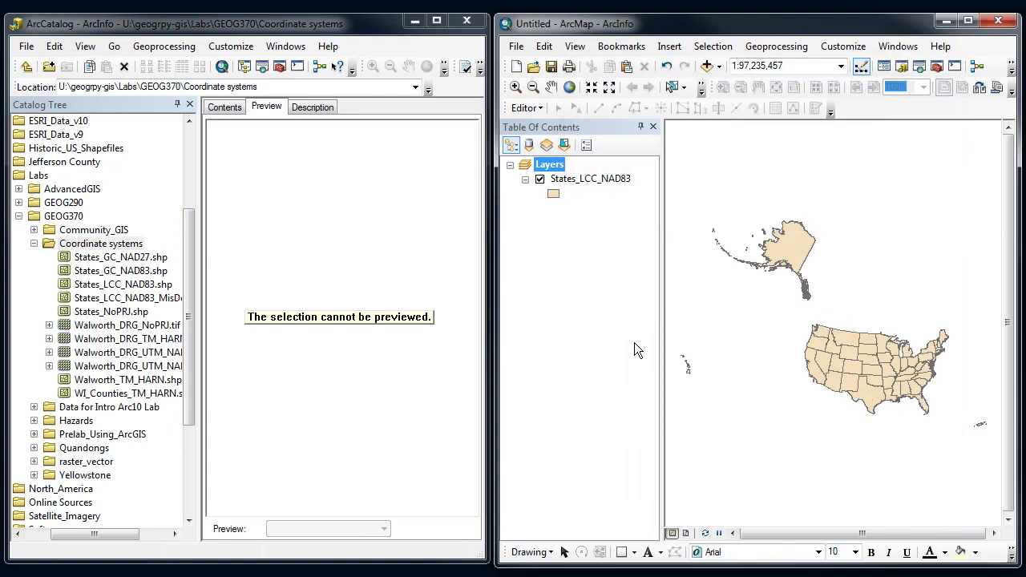
- Preview States_NoPRJ.shp and confirm its XY coordinate system reads Unknown
click(107, 314)
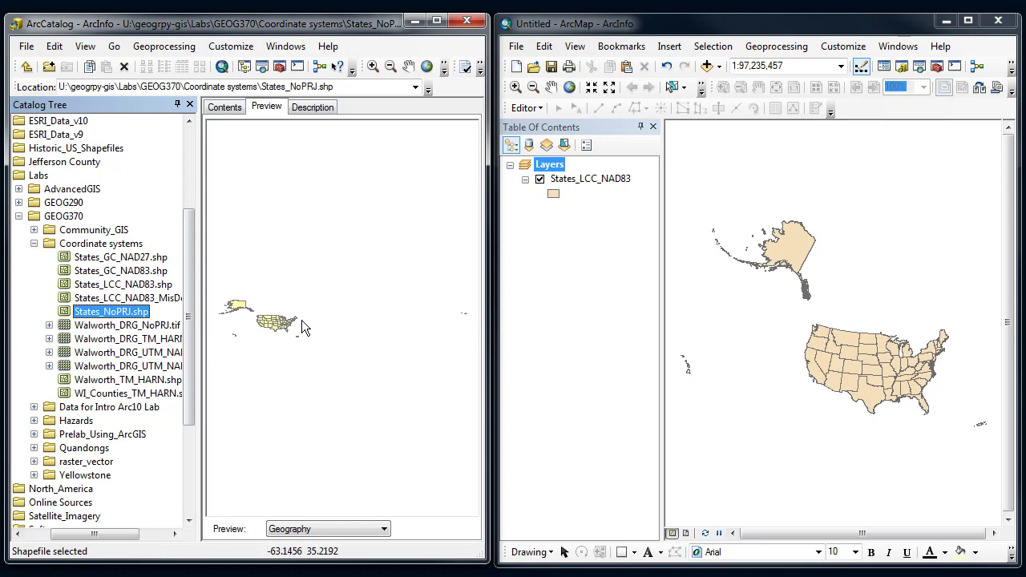
right_click(122, 313)
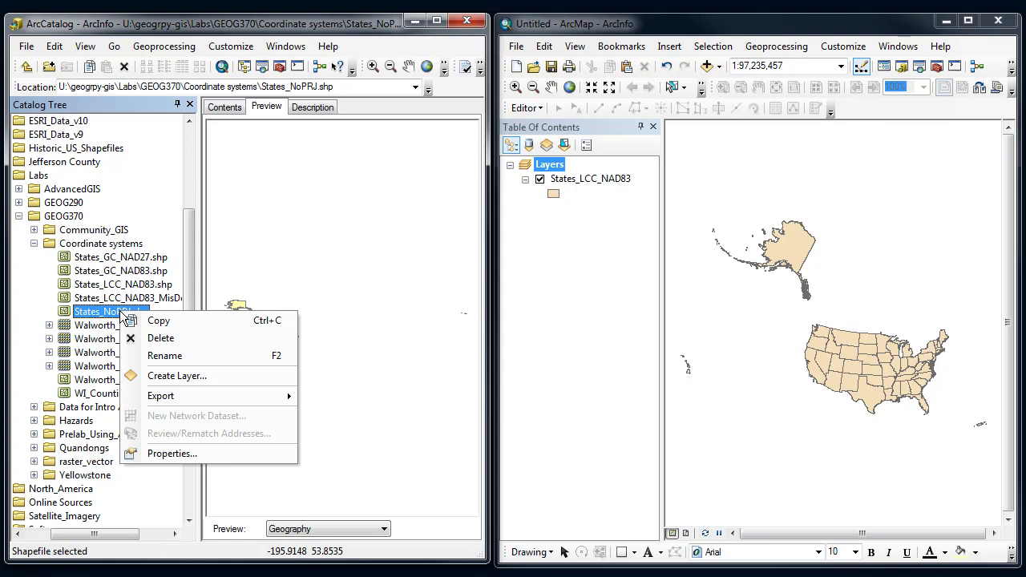
click(162, 454)
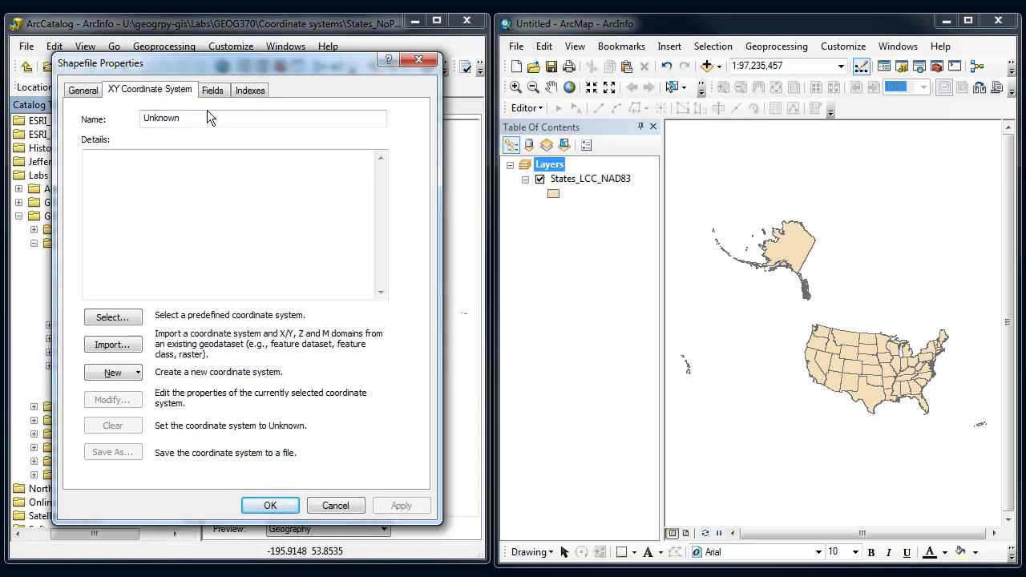
double_click(165, 118)
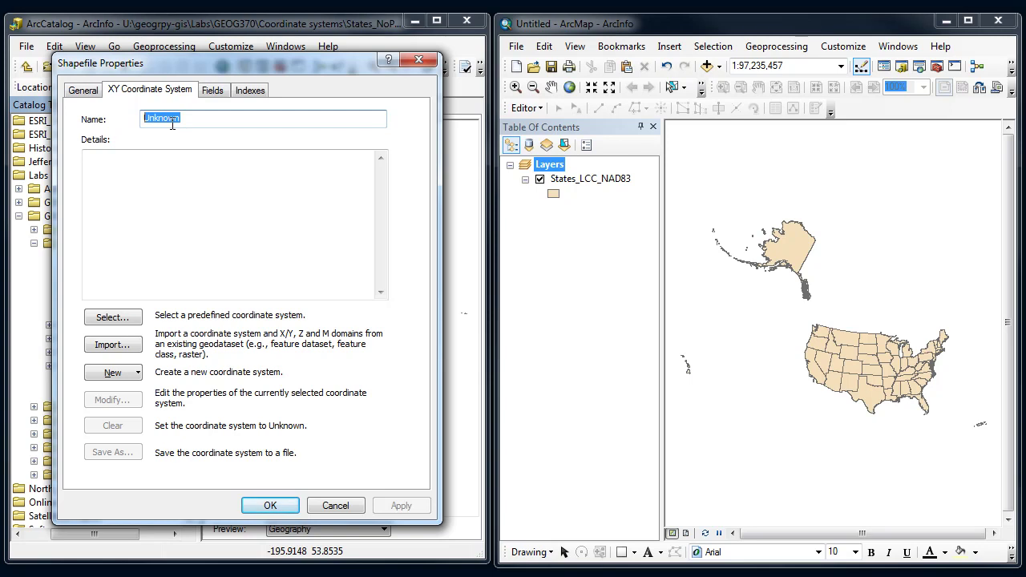
click(335, 506)
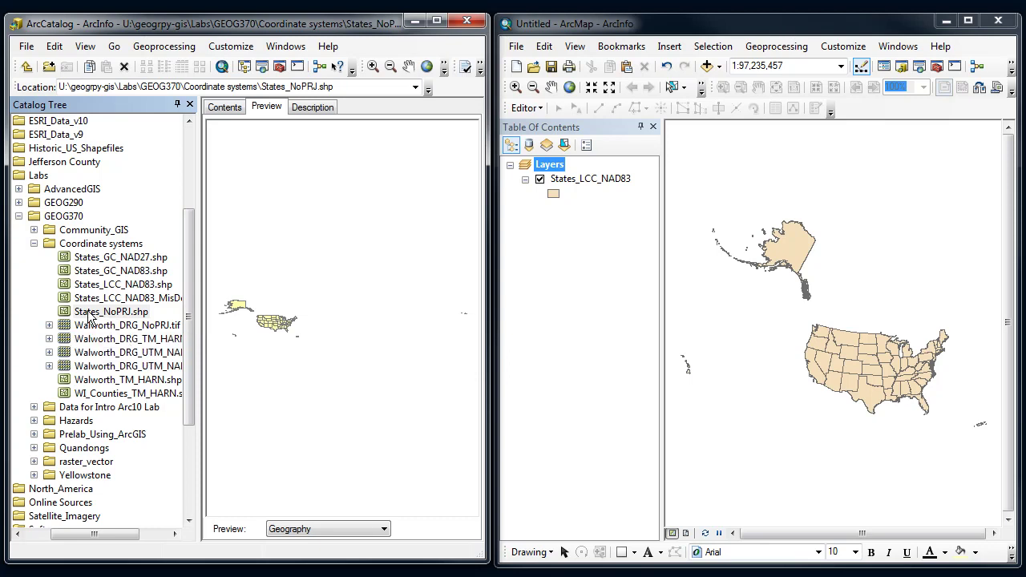
- Add States_NoPRJ.shp to the ArcMap map, accepting the missing spatial reference warning
drag(138, 310, 549, 312)
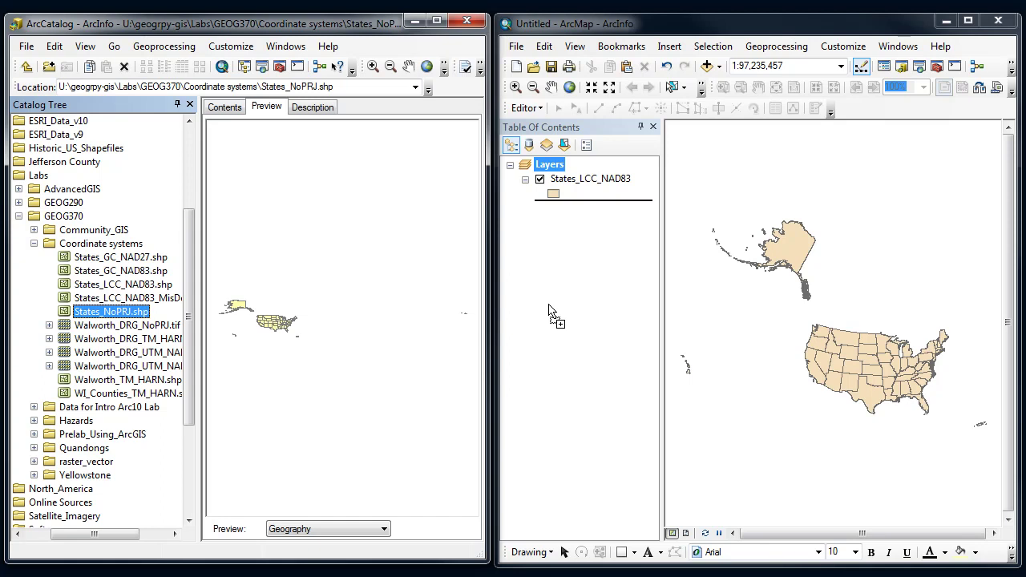
drag(549, 313, 549, 312)
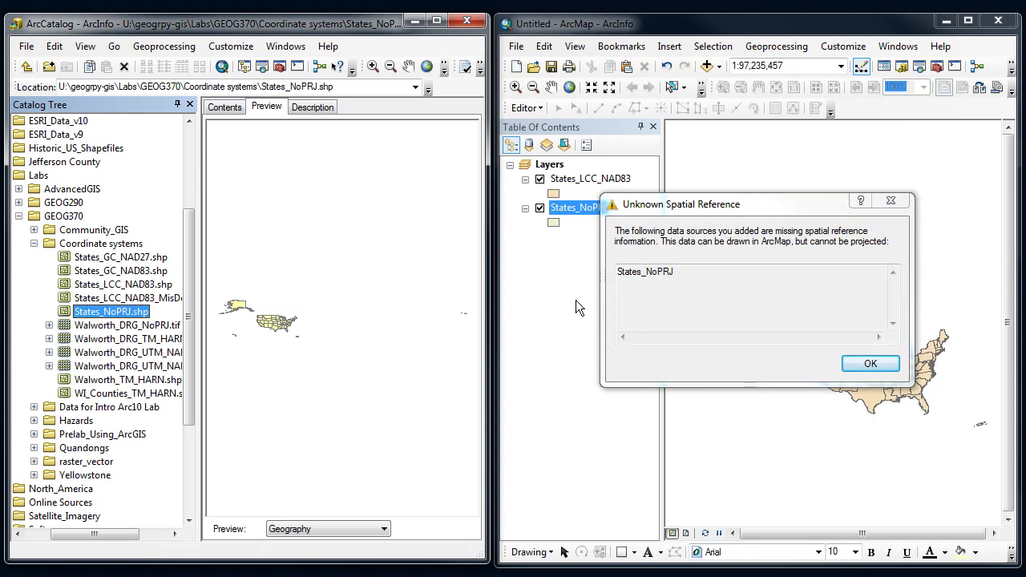
drag(772, 207, 761, 208)
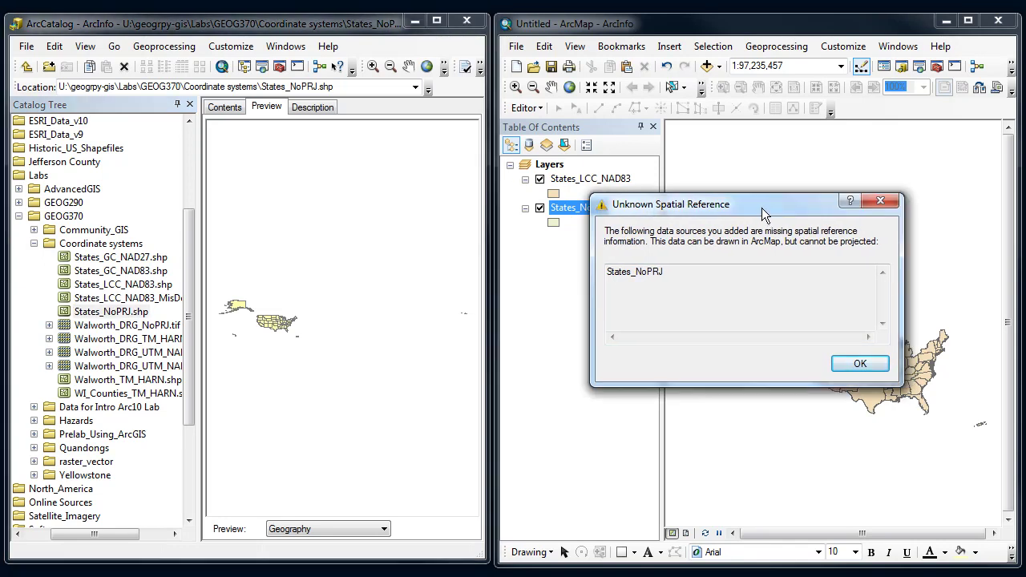
click(858, 364)
- Give the States_NoPRJ layer a light blue fill symbol
click(555, 222)
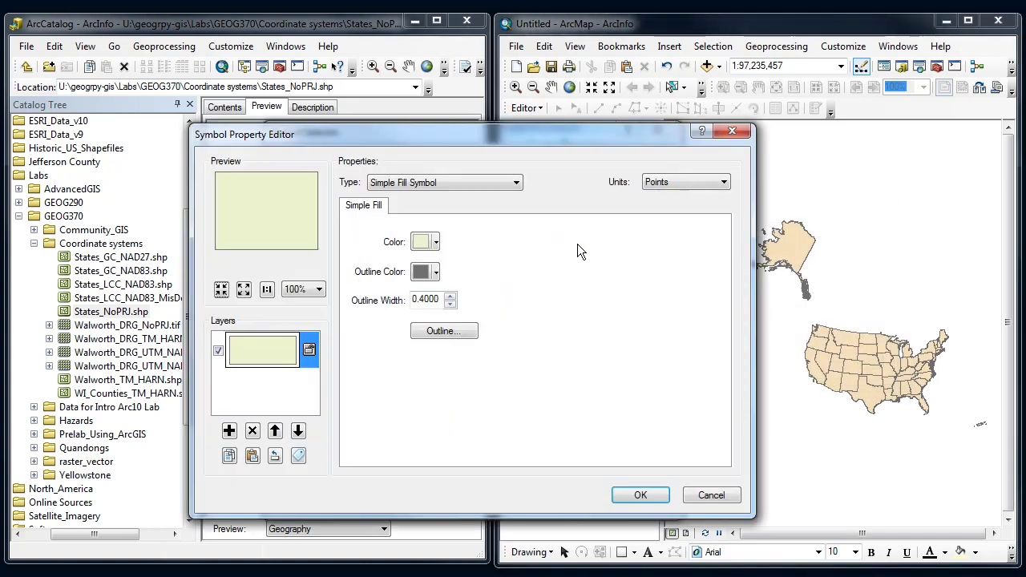
click(705, 495)
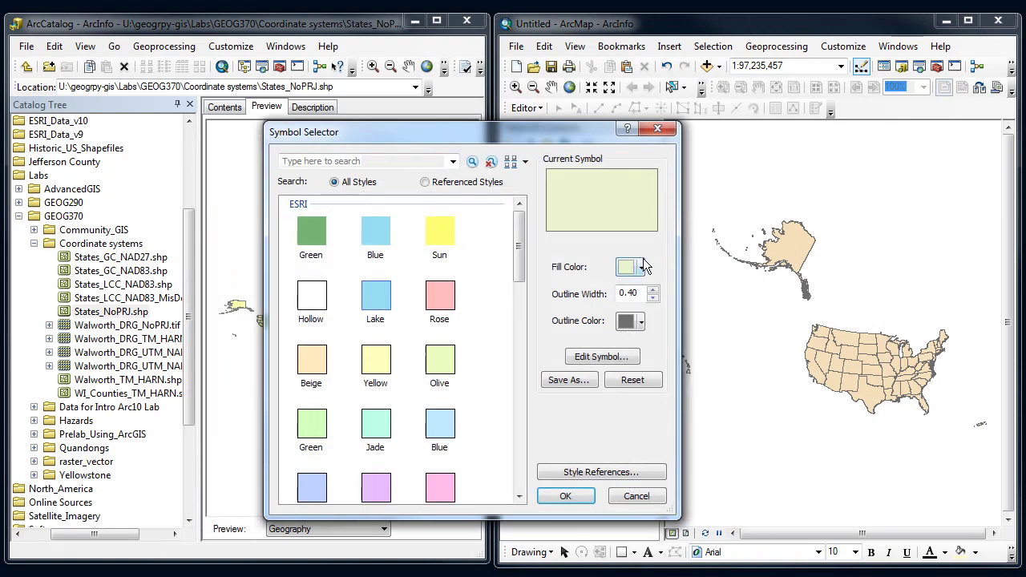
click(642, 268)
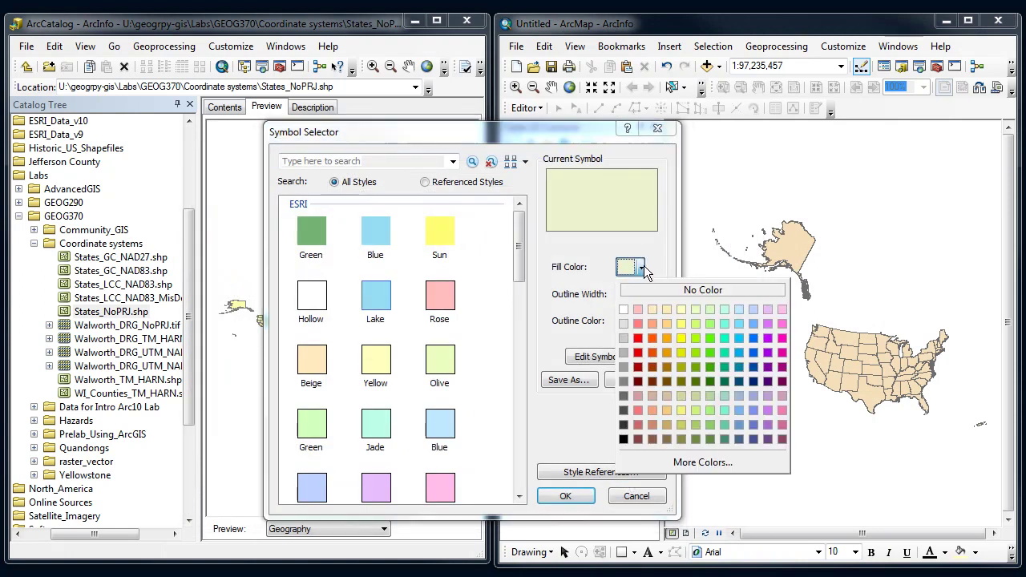
click(739, 324)
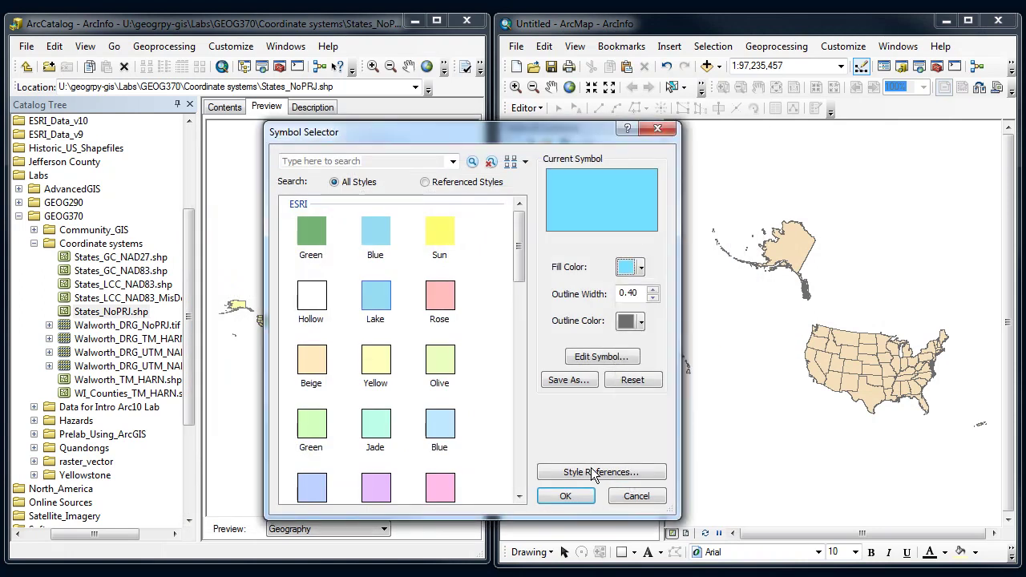
click(583, 497)
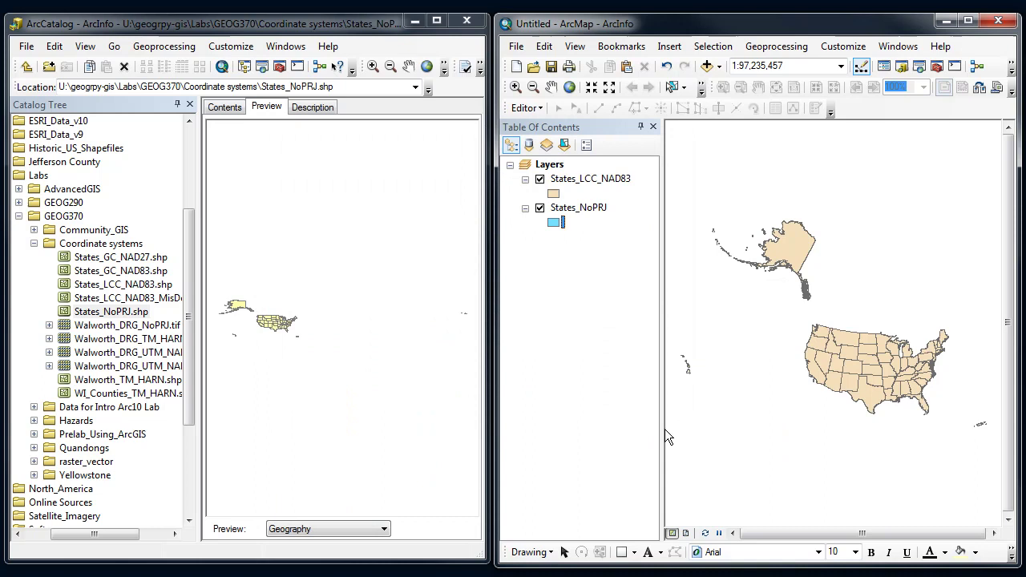
- Toggle States_LCC_NAD83's visibility and select each layer in the table of contents
click(540, 180)
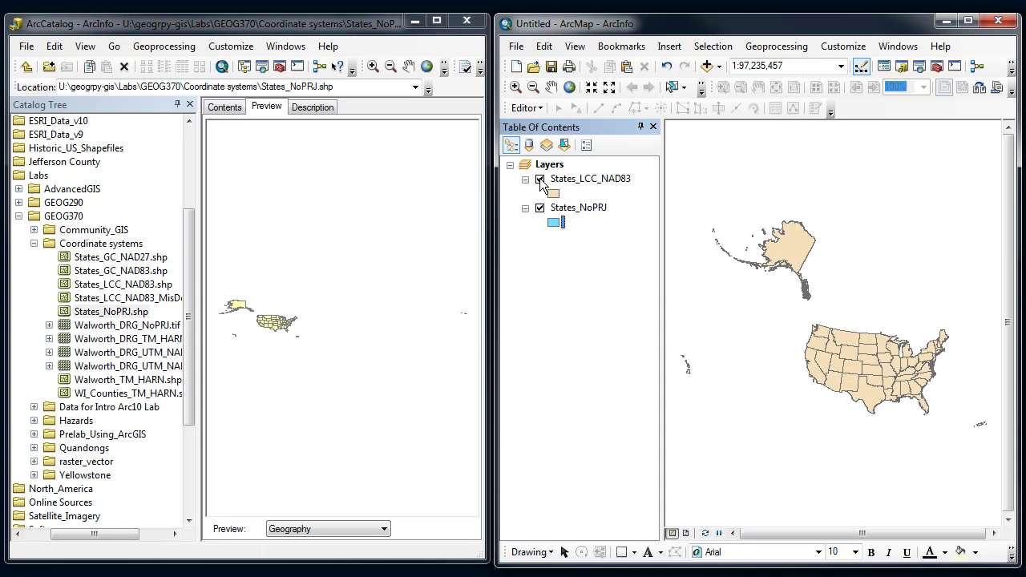
click(569, 183)
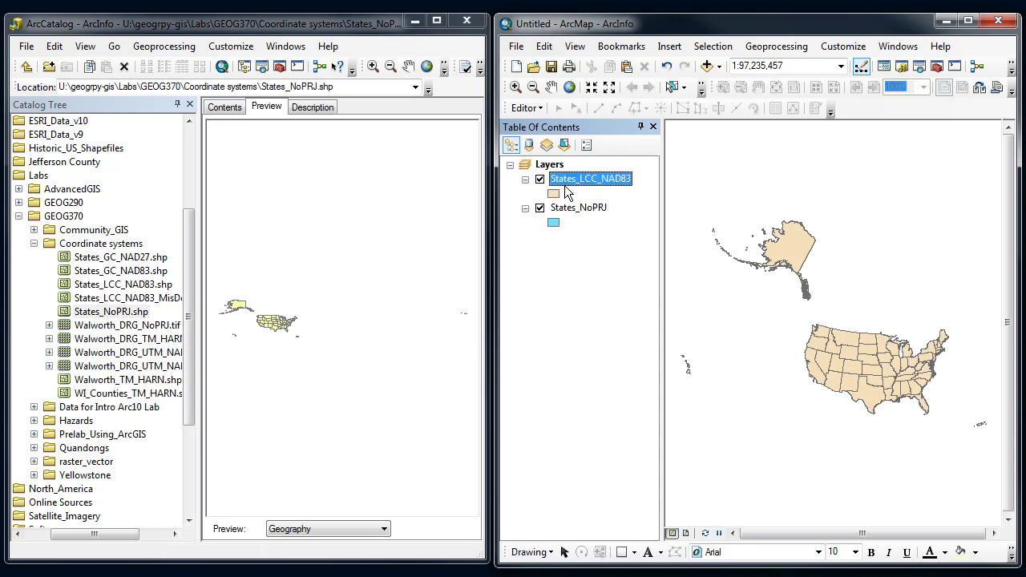
click(573, 210)
- Zoom to States_NoPRJ, move it above States_LCC_NAD83, and return to full extent
right_click(573, 210)
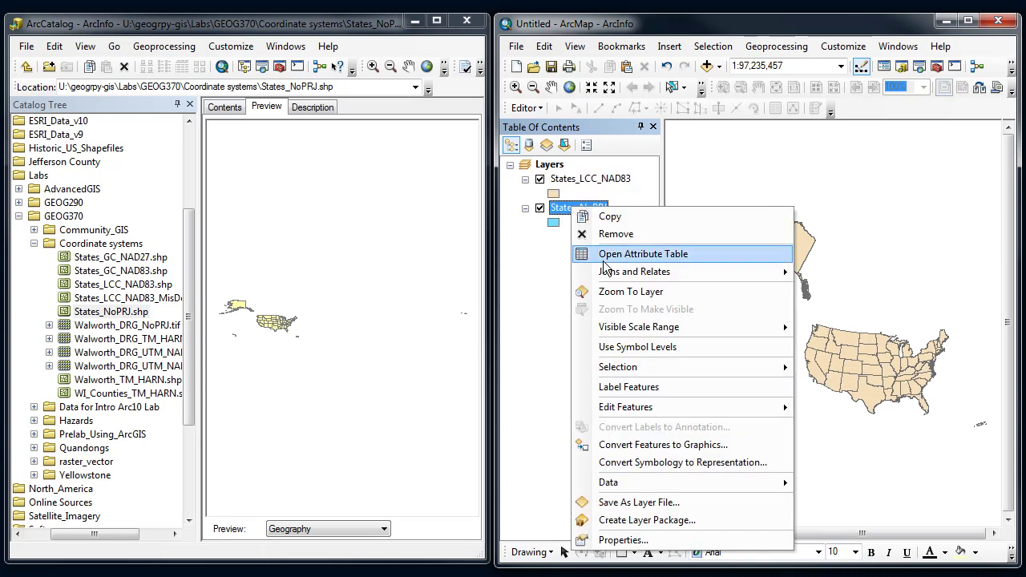
click(619, 293)
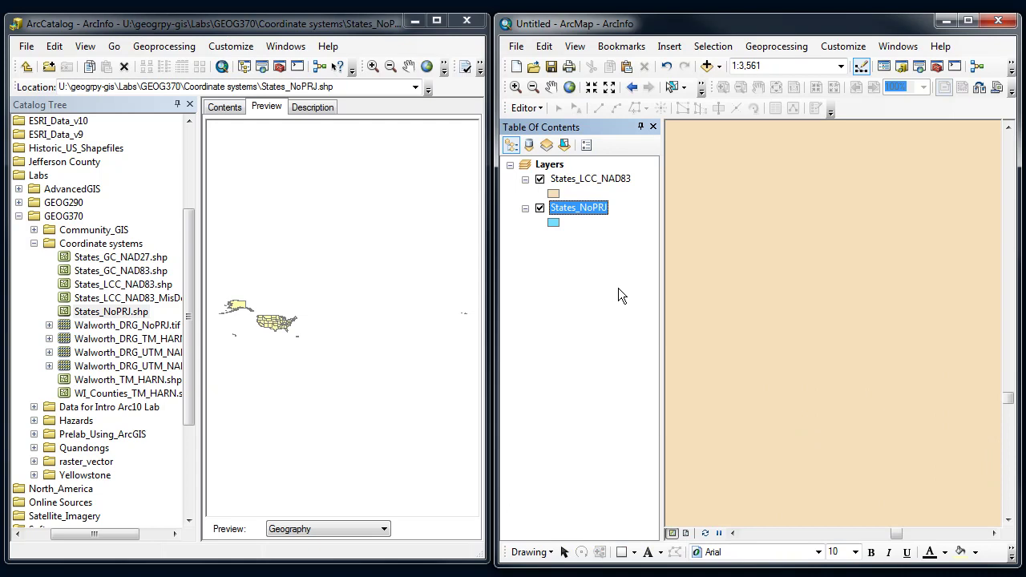
click(539, 178)
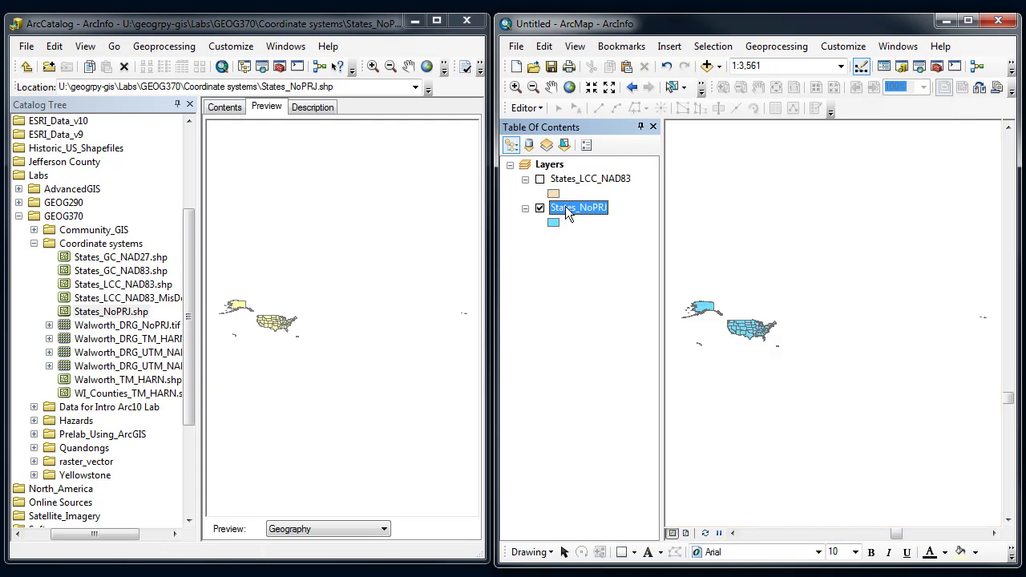
drag(565, 206, 562, 176)
click(540, 207)
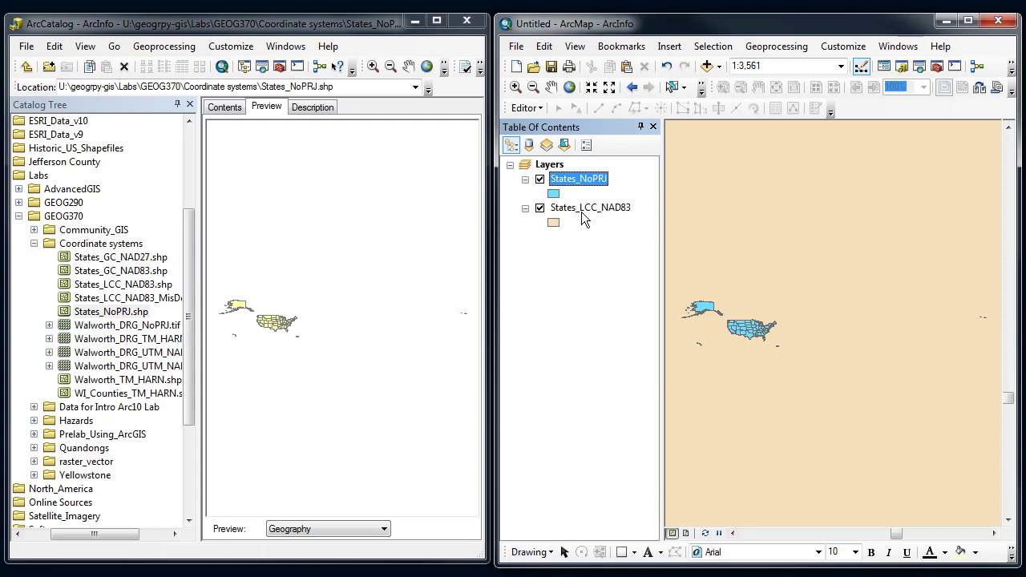
click(570, 88)
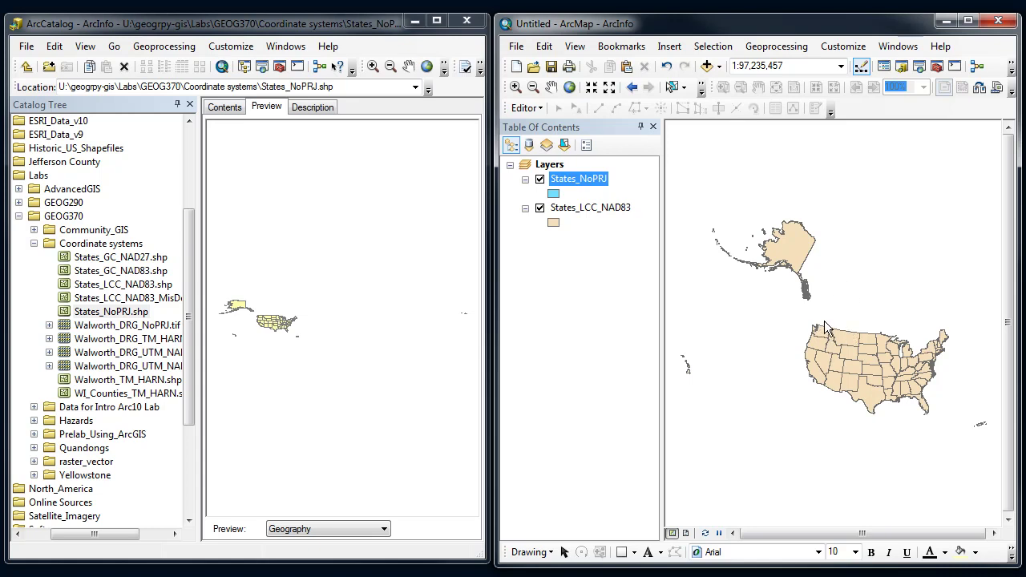
right_click(565, 183)
- Remove States_NoPRJ from the map and confirm the shapefile's coordinate system is still Unknown
click(585, 206)
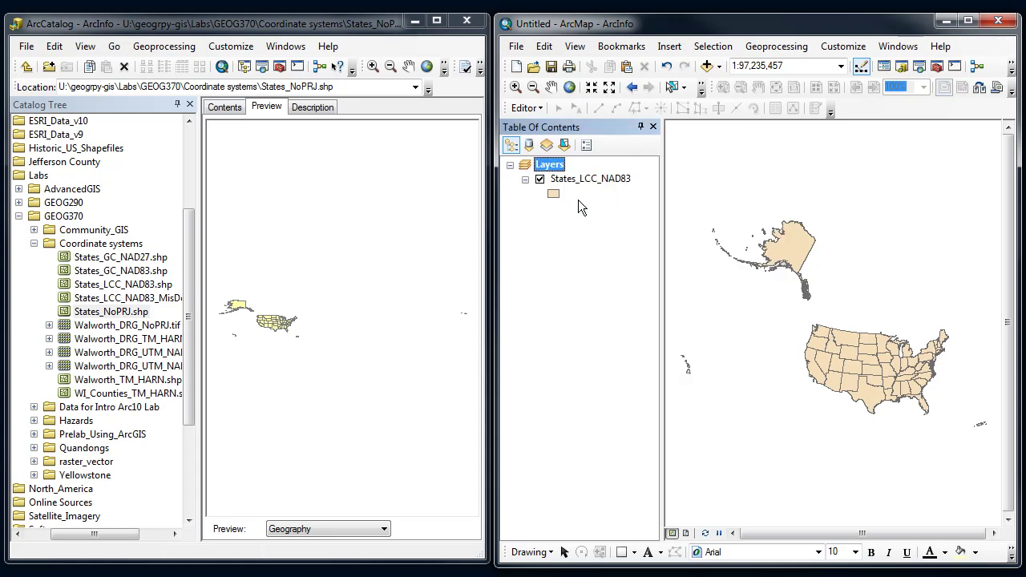
click(120, 313)
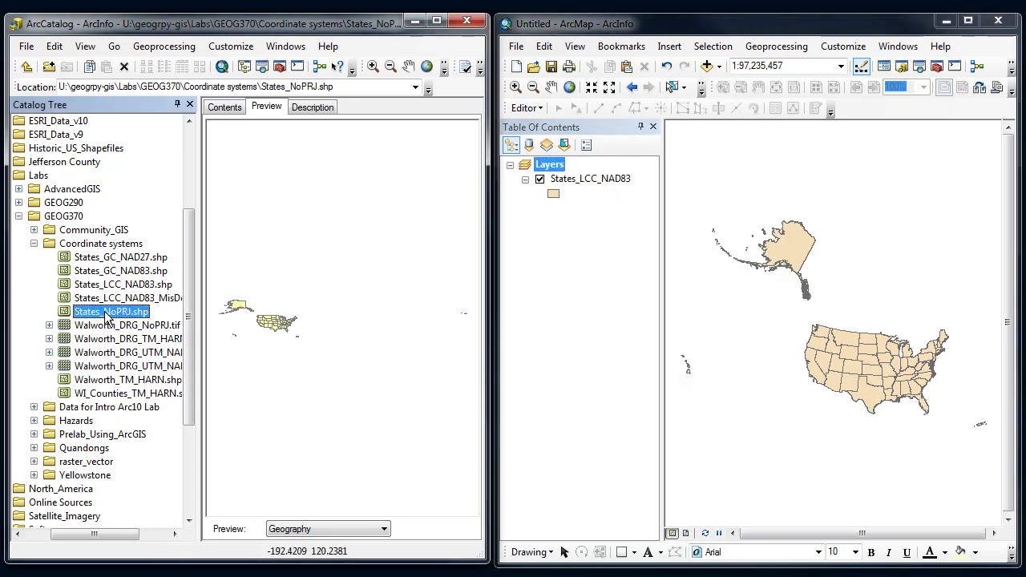
right_click(107, 318)
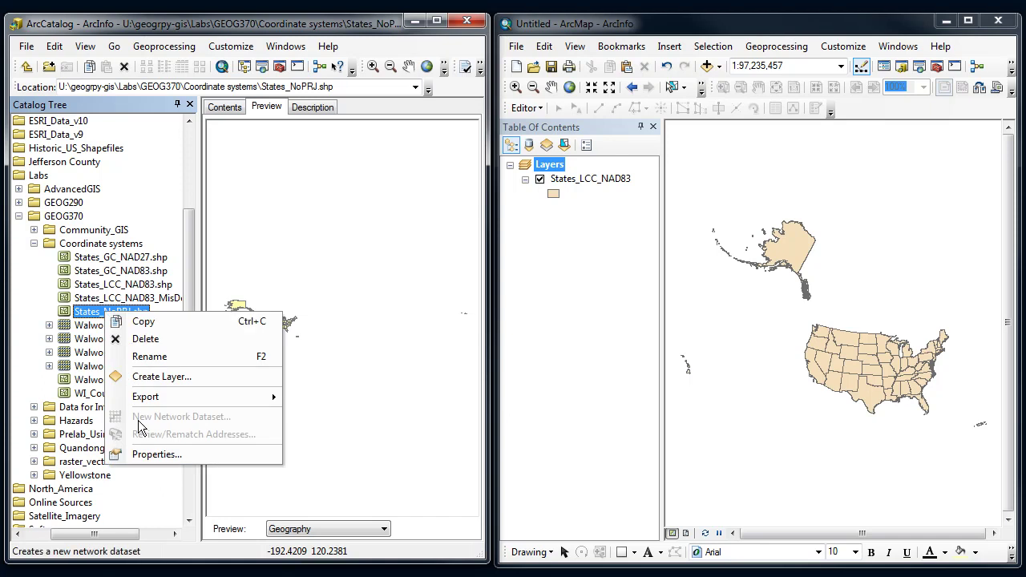
click(151, 454)
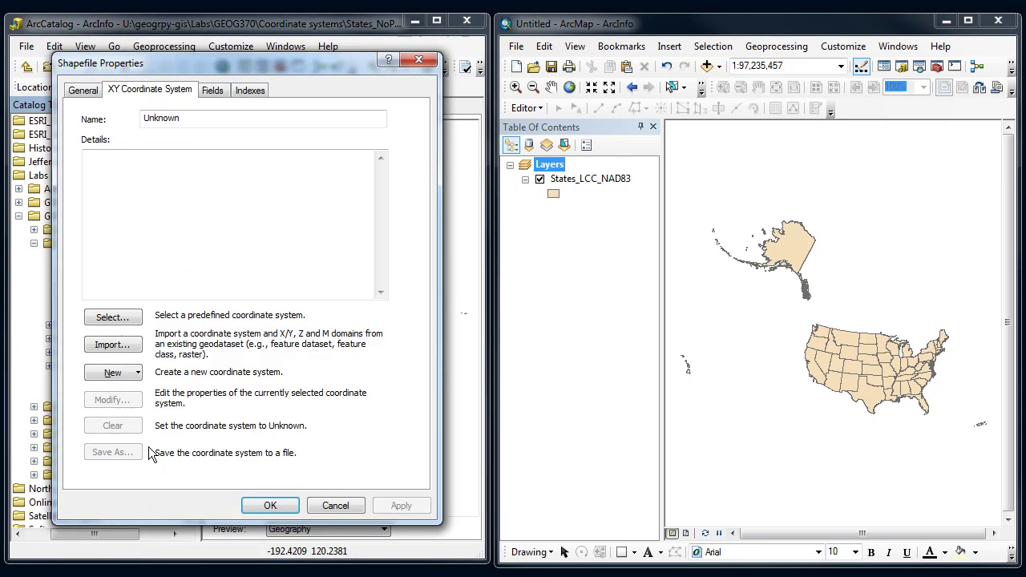
click(335, 505)
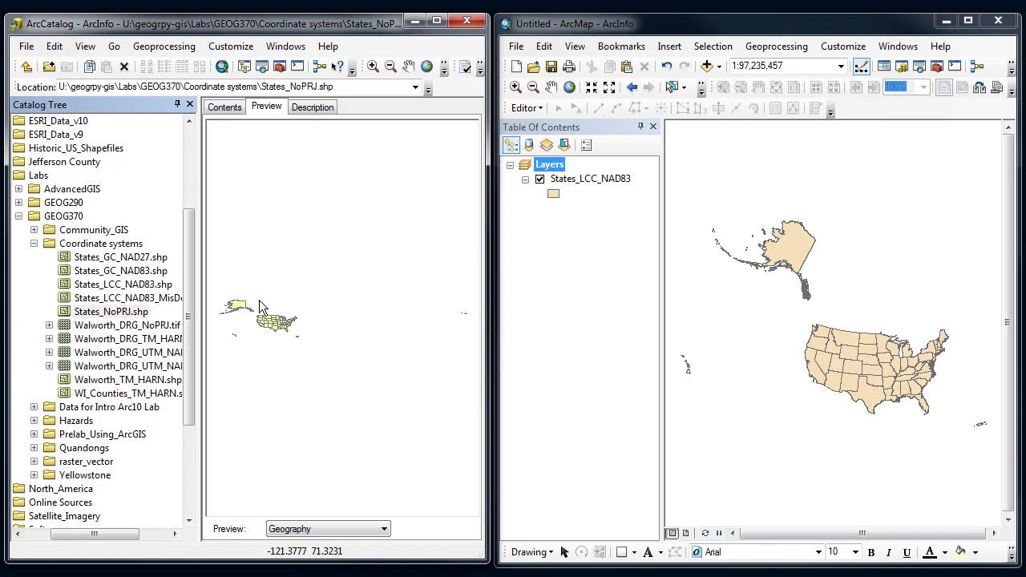
- Check States_NoPRJ.shp's empty item description, then return to its geography preview
click(314, 109)
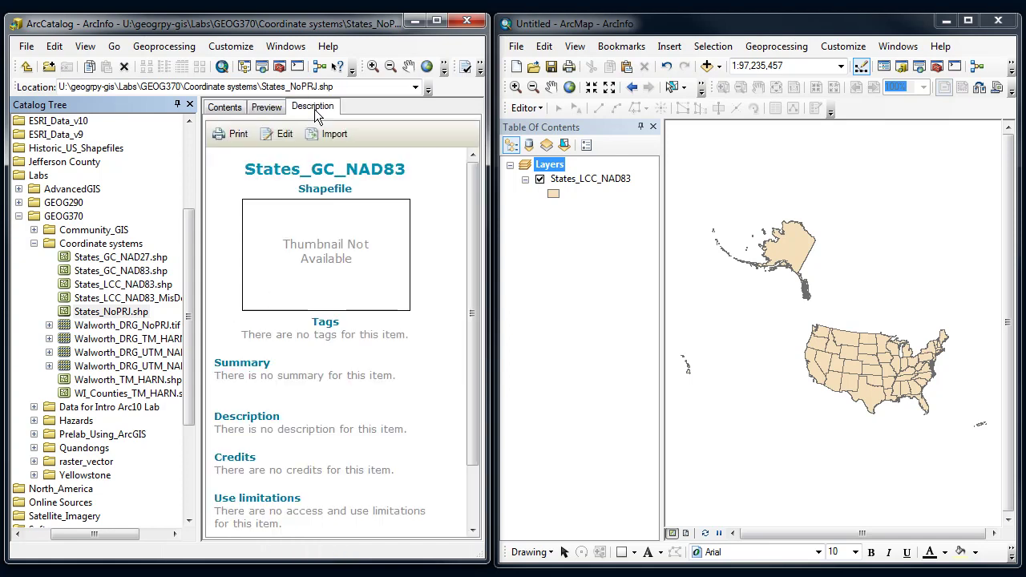
click(268, 109)
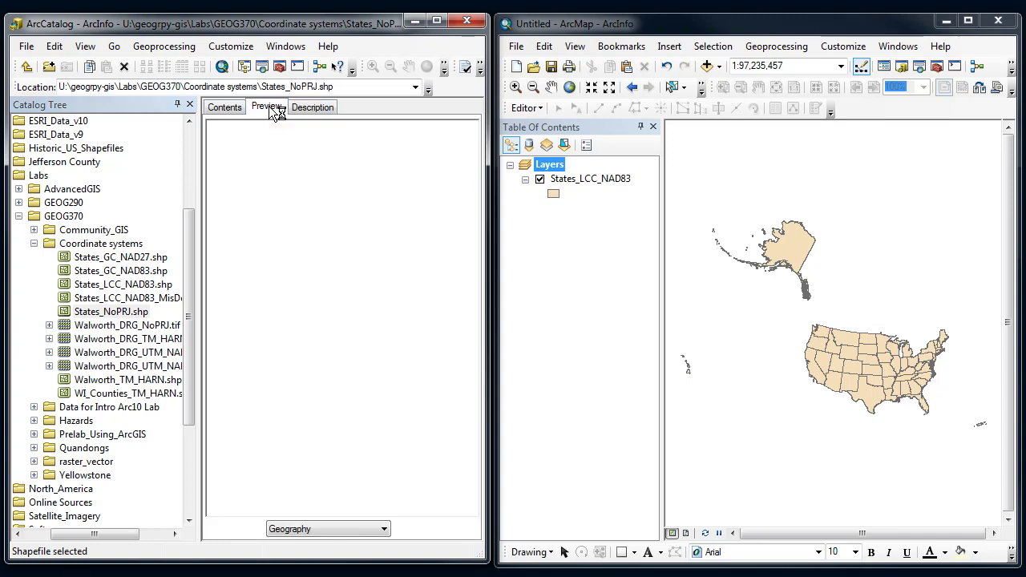
right_click(117, 318)
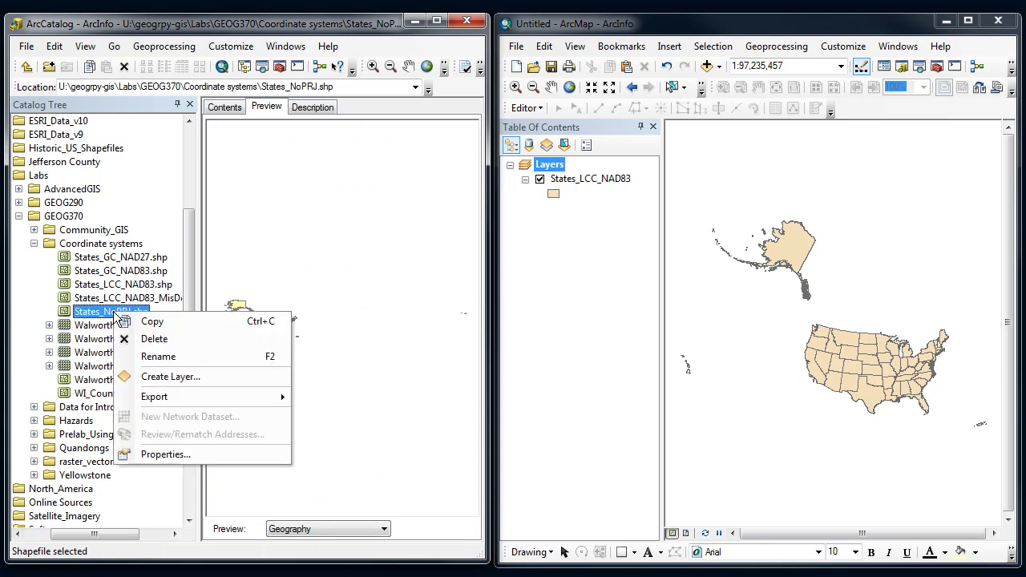
- Browse the shapefile's coordinate system choices to Geographic Coordinate Systems > North America
click(180, 454)
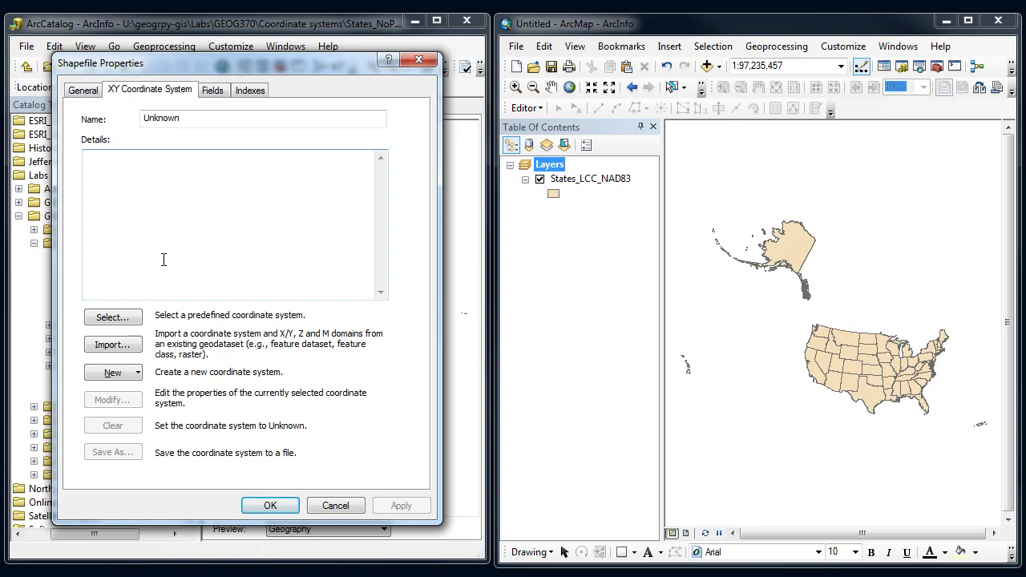
click(128, 317)
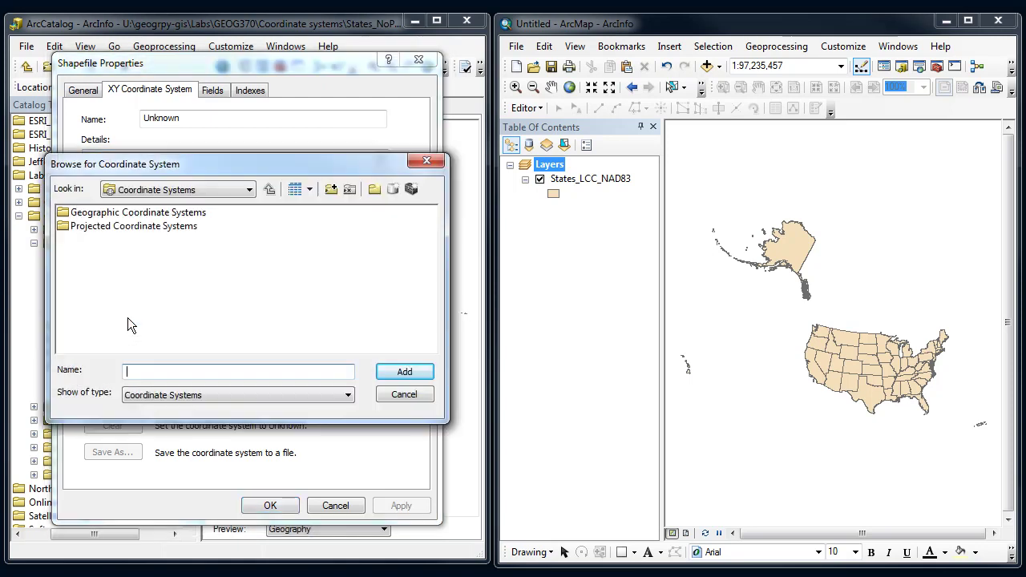
double_click(162, 216)
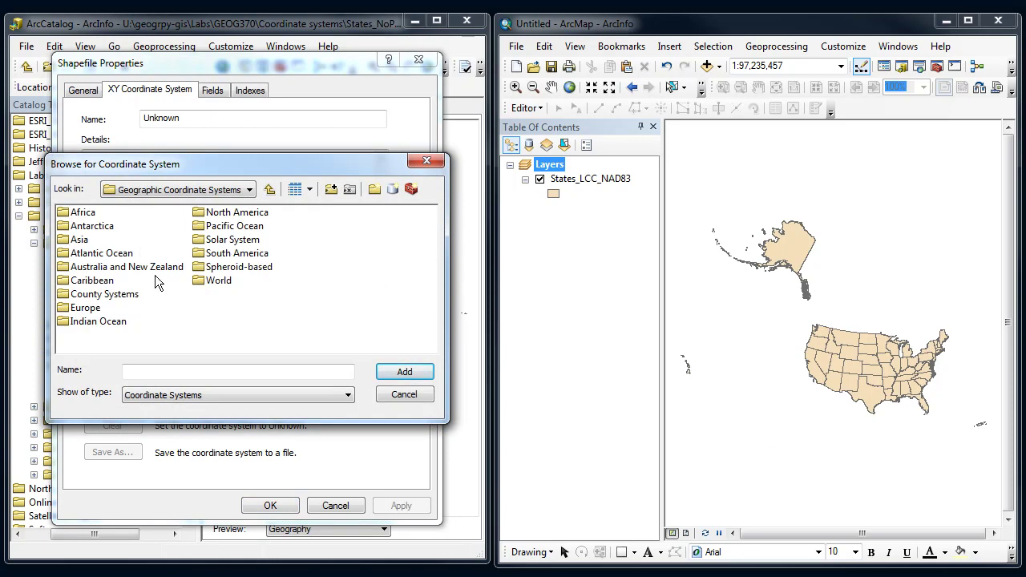
double_click(204, 212)
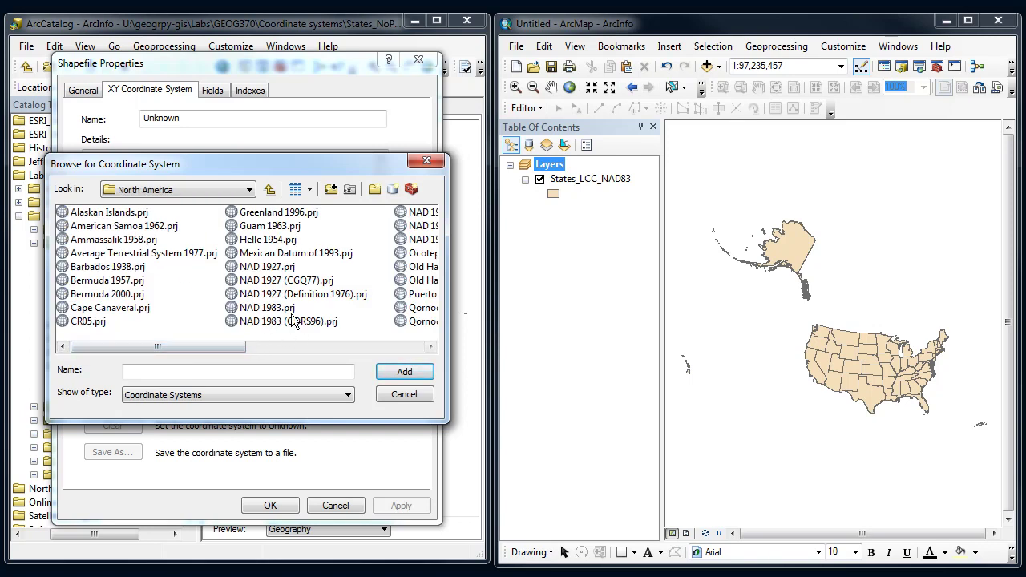
- Assign NAD 1983.prj to States_NoPRJ.shp and save the properties
click(429, 348)
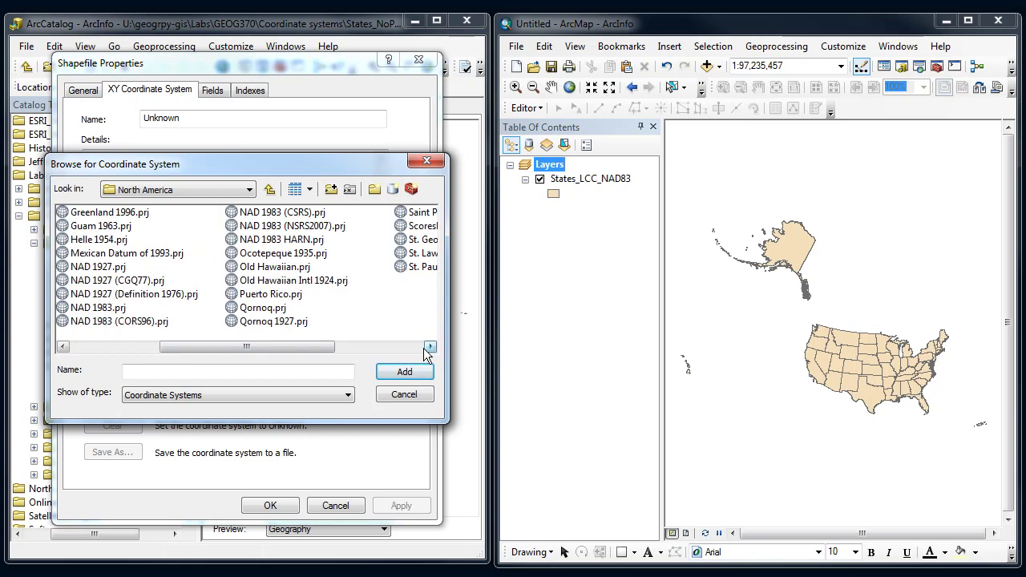
click(104, 311)
click(108, 322)
click(279, 212)
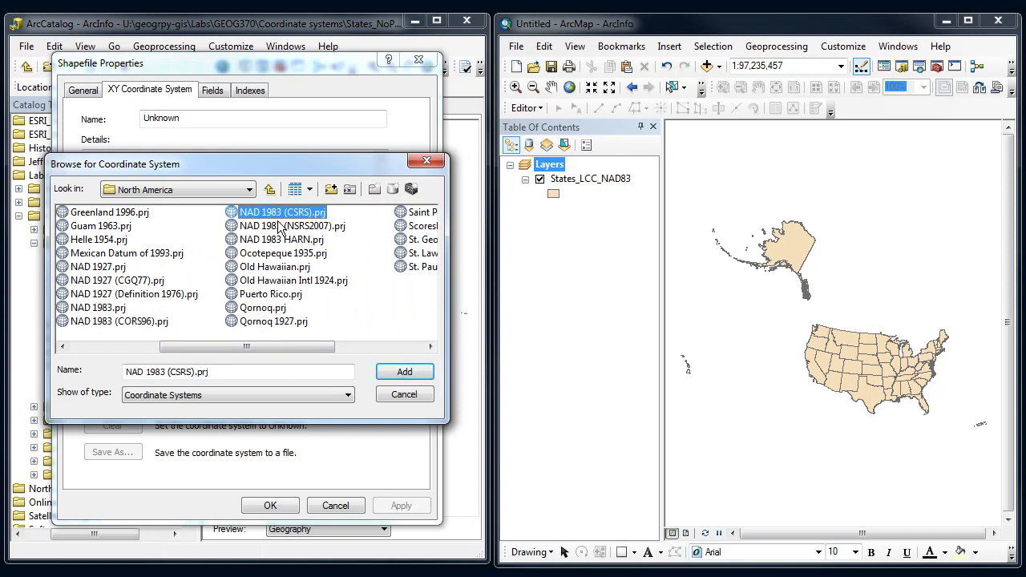
click(279, 226)
click(278, 240)
click(104, 308)
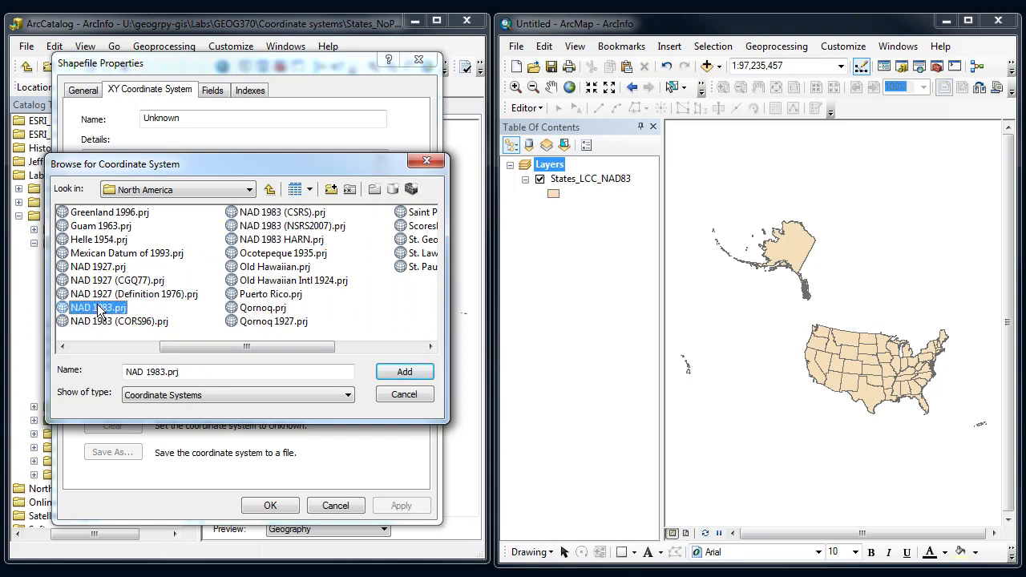
click(402, 372)
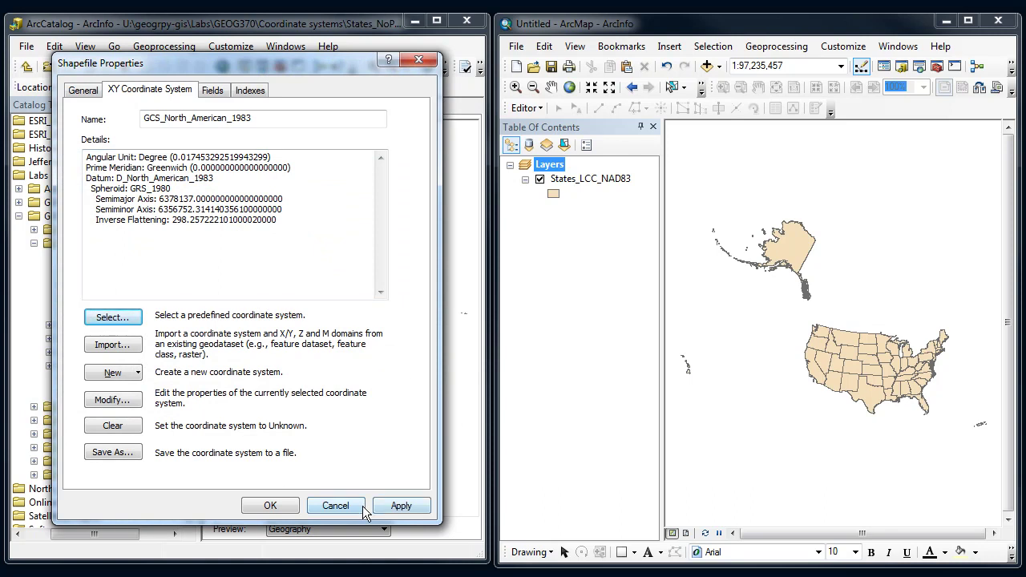
click(271, 505)
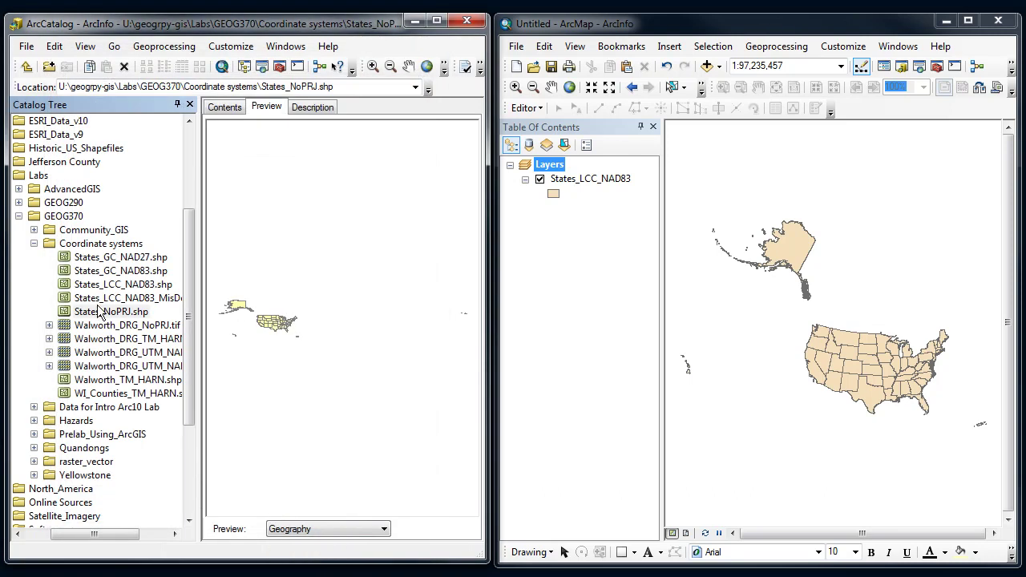
- Re-add States_NoPRJ.shp to the map with a light blue fill
drag(88, 311, 550, 291)
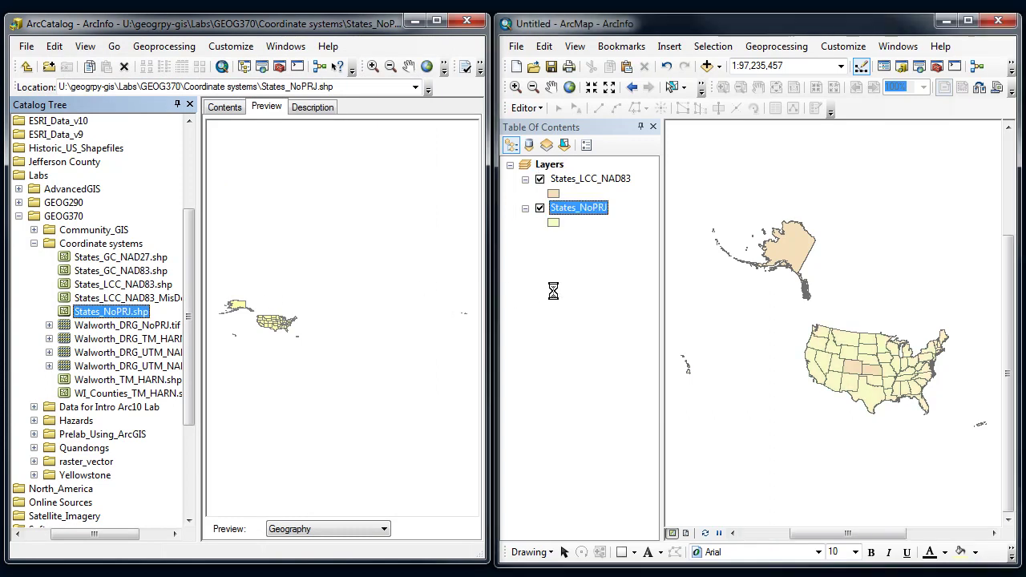
click(554, 222)
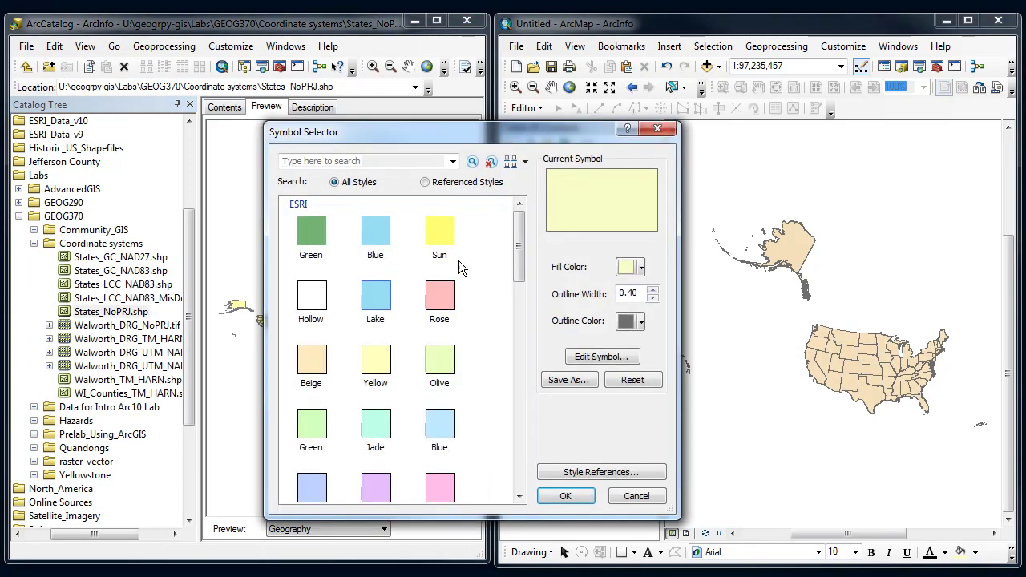
click(629, 267)
click(719, 315)
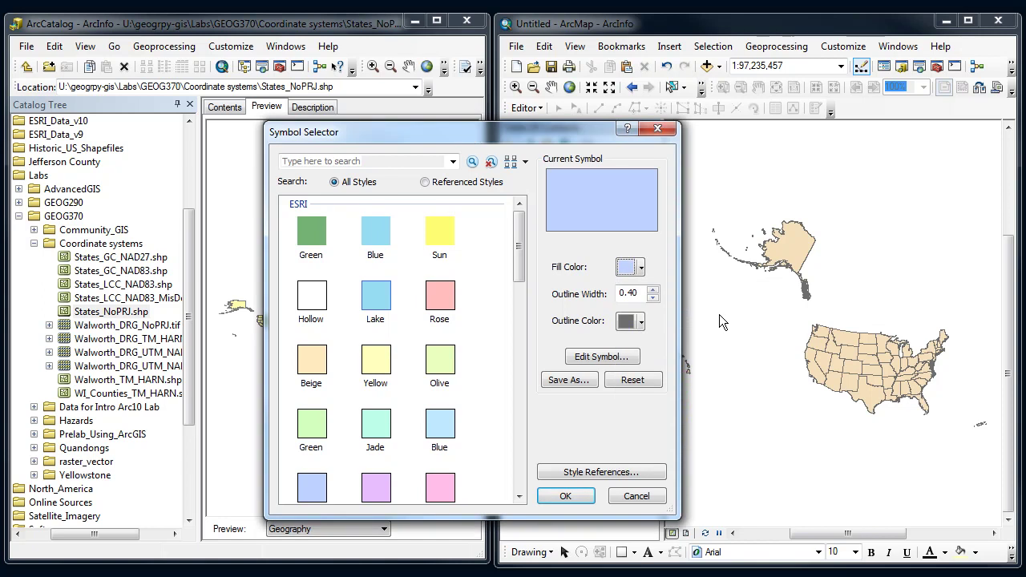
click(565, 496)
- Toggle States_LCC_NAD83 off and on to compare its alignment with the blue states
click(539, 180)
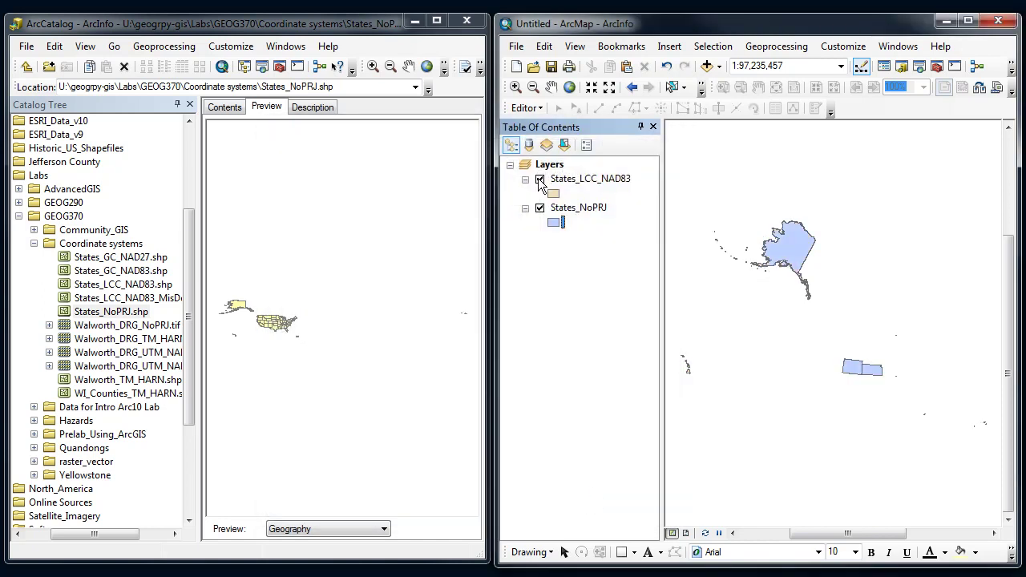
click(539, 180)
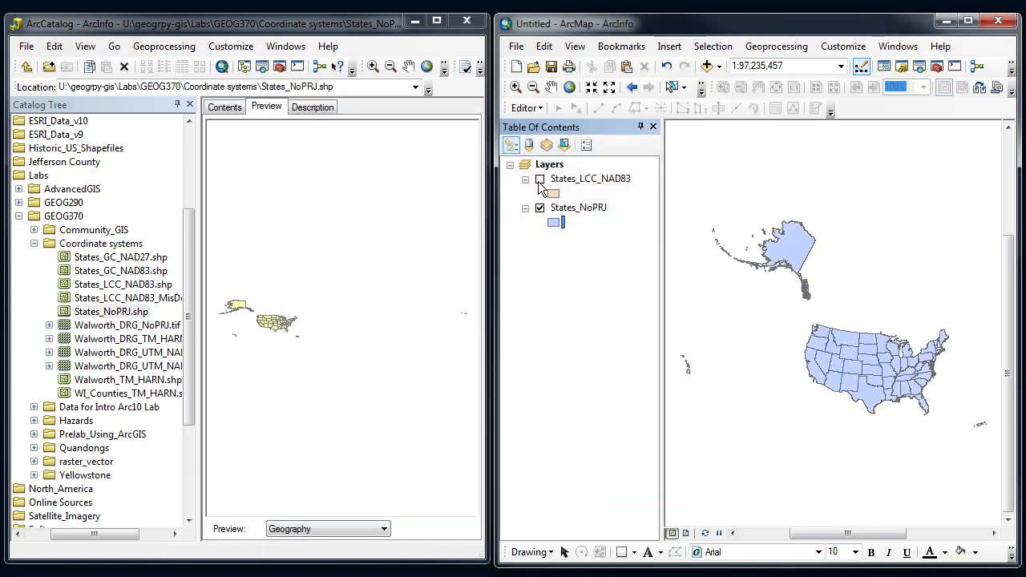
click(539, 180)
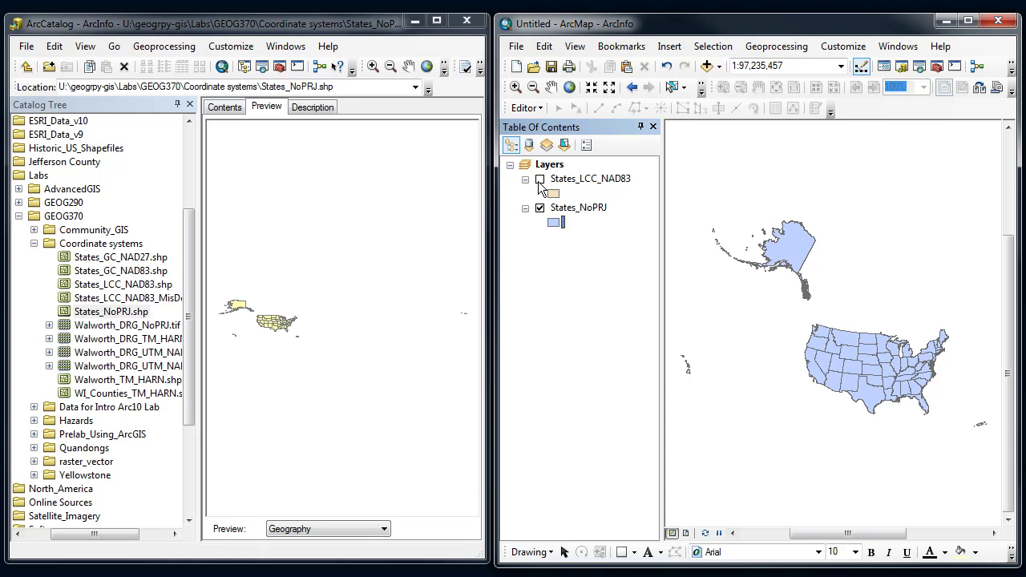